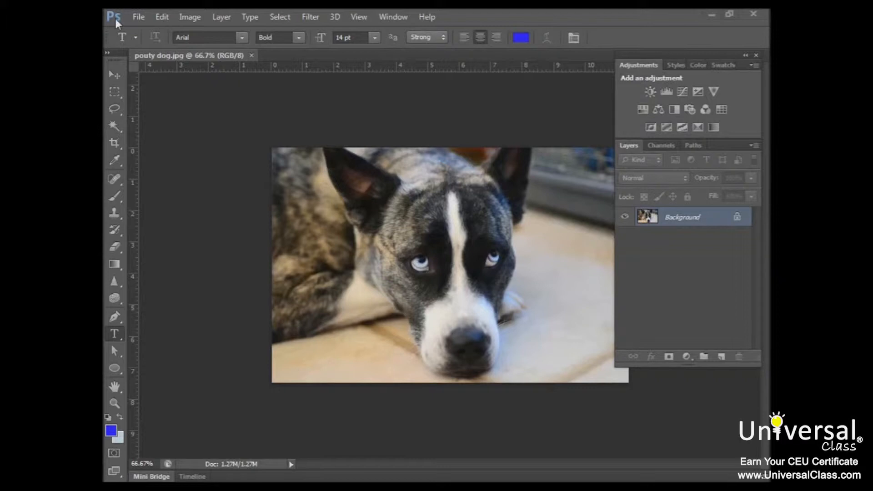
Save the dog photo in JPEG format as pouty dog.jpg in the photoshop 101 folder, replacing the existing file
click(134, 15)
click(135, 15)
click(136, 15)
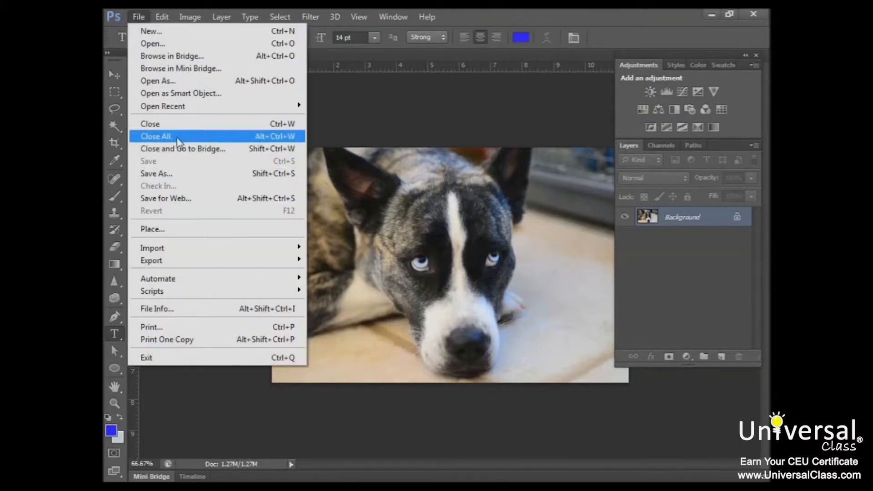
click(169, 174)
click(593, 303)
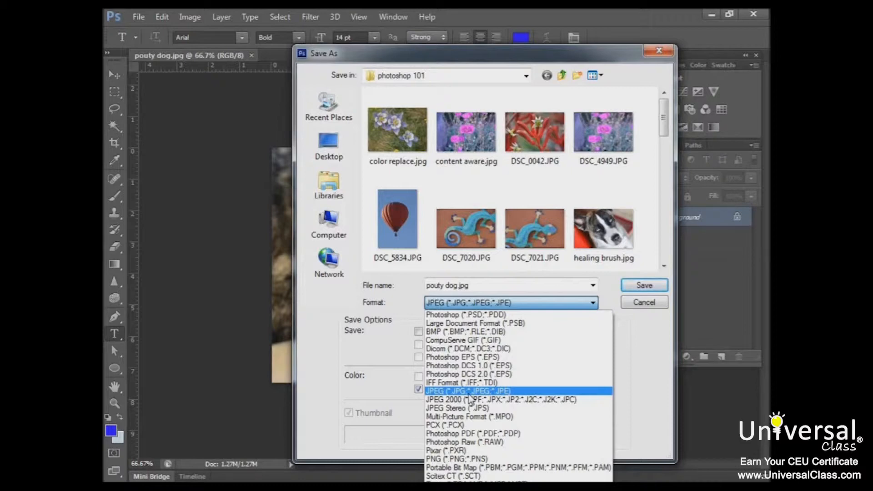
click(469, 394)
click(633, 287)
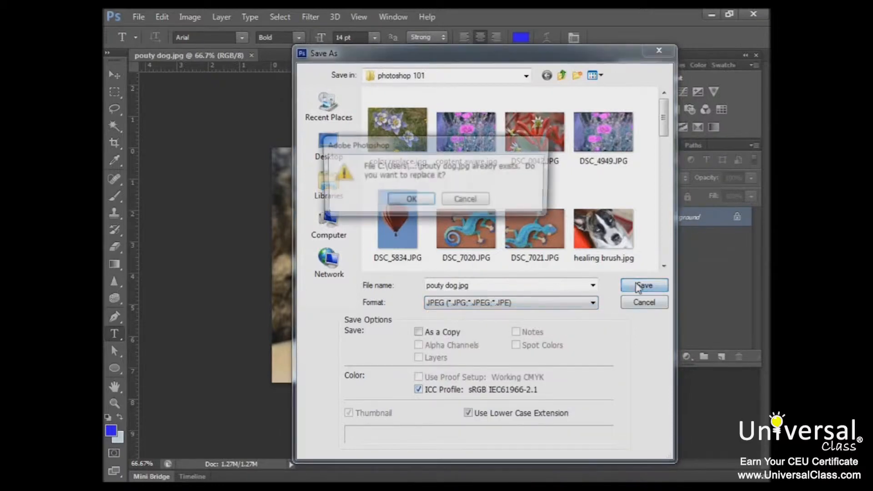
click(410, 201)
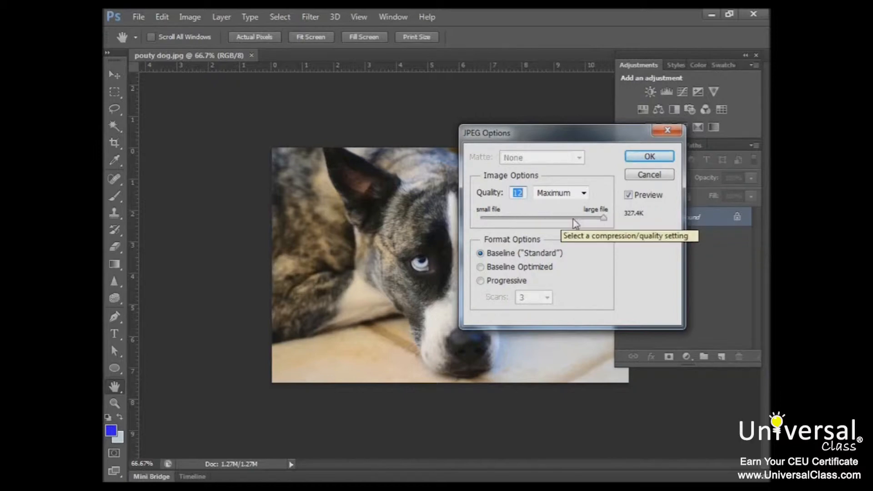
Compare JPEG file sizes by lowering the quality to 10 and to 0, and return it to the maximum
mouse_move(603, 218)
mouse_down()
mouse_move(566, 229)
mouse_move(485, 222)
mouse_move(588, 225)
mouse_up()
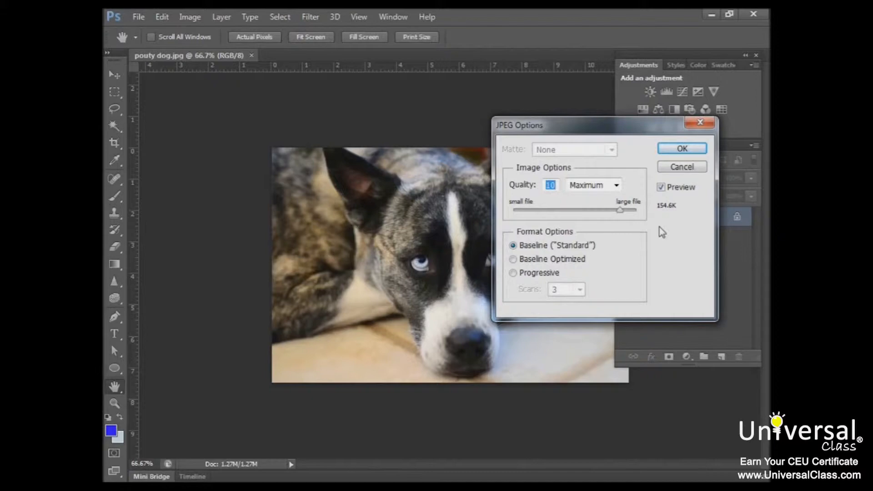
click(625, 210)
drag(626, 210, 639, 212)
drag(635, 210, 509, 218)
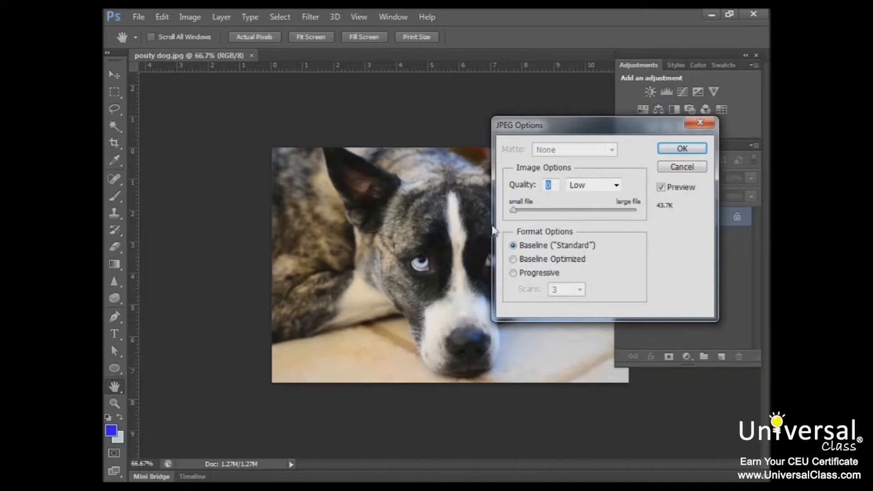
drag(513, 211, 648, 212)
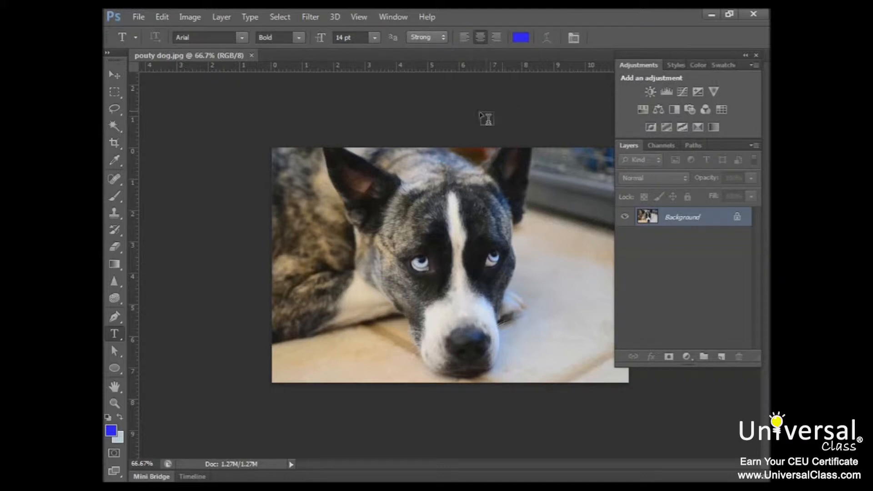
Zoom in to 800% to examine the individual pixels in the dog's fur, and zoom back out to 100%
click(115, 403)
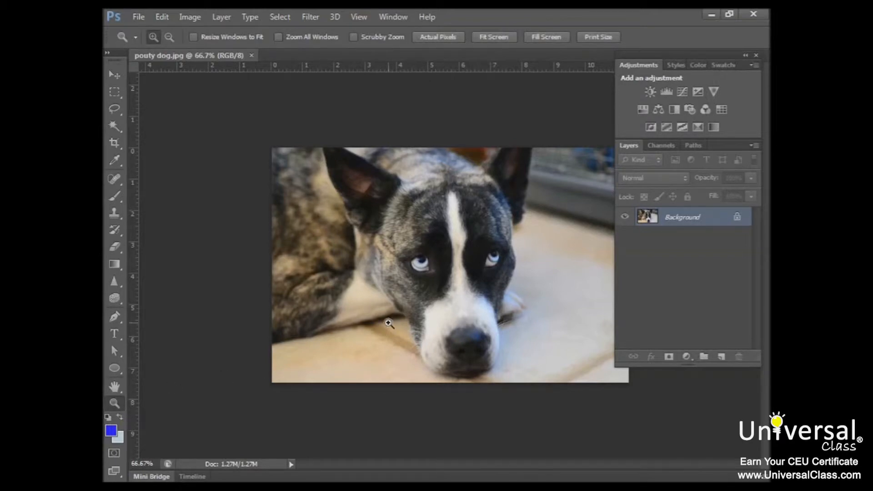
drag(388, 323, 388, 323)
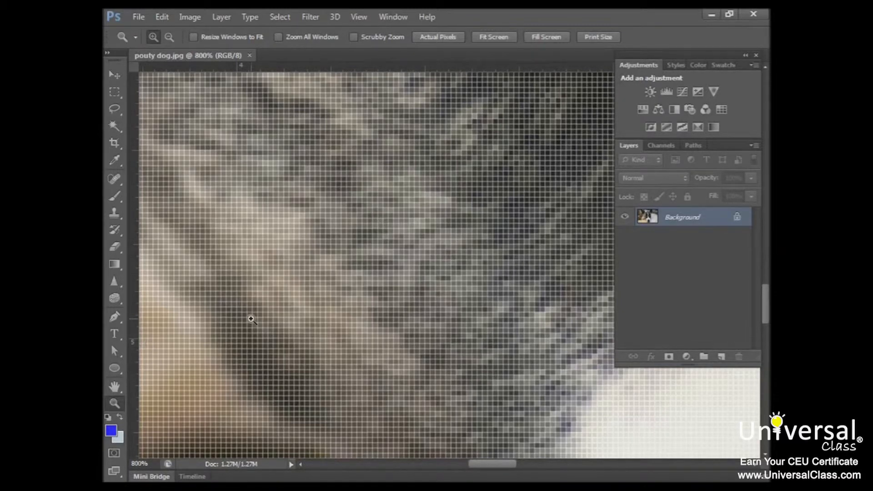
click(168, 36)
click(453, 242)
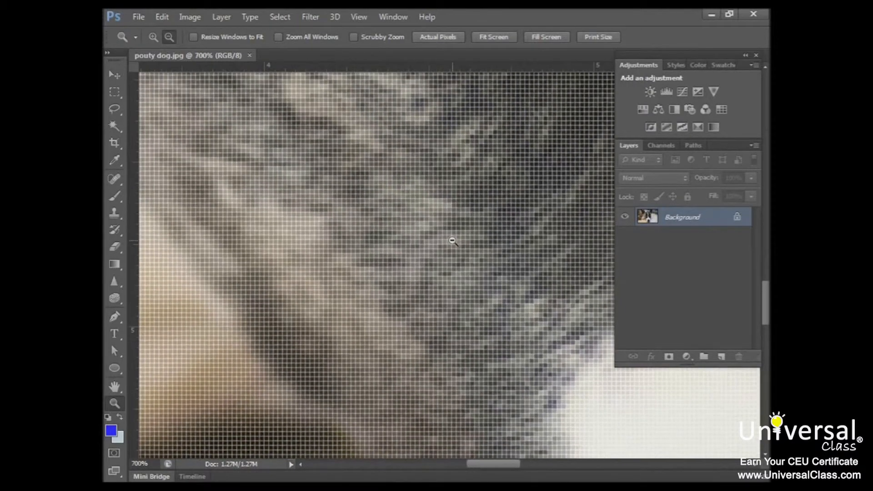
click(453, 242)
click(453, 241)
click(453, 242)
click(453, 242)
click(453, 241)
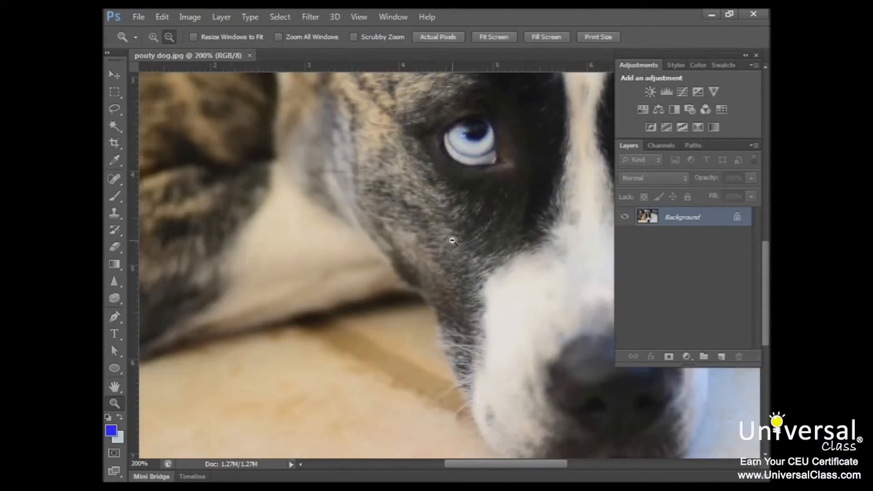
click(453, 241)
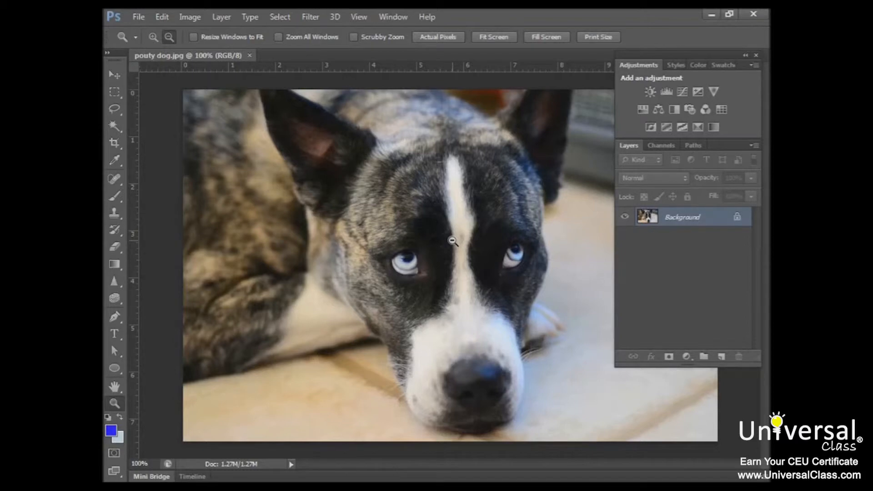
Choose BMP as the save format for the photo, view the BMP options, and cancel the save
click(136, 18)
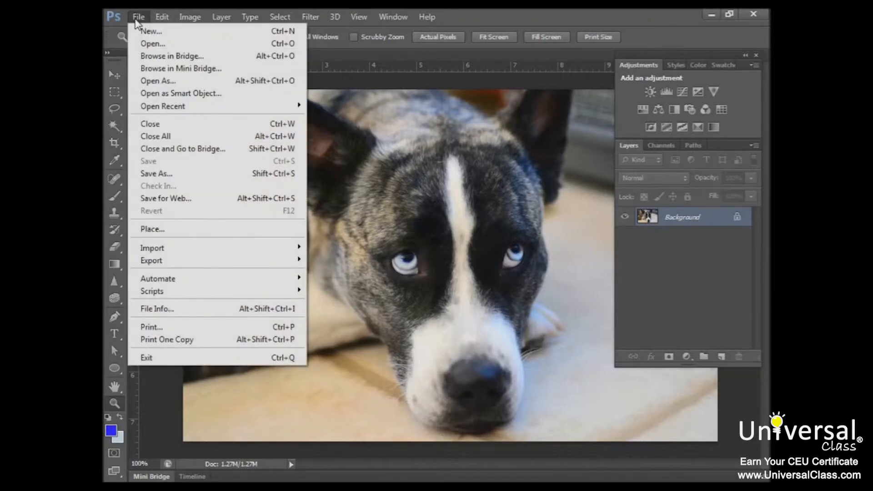
click(189, 163)
click(579, 304)
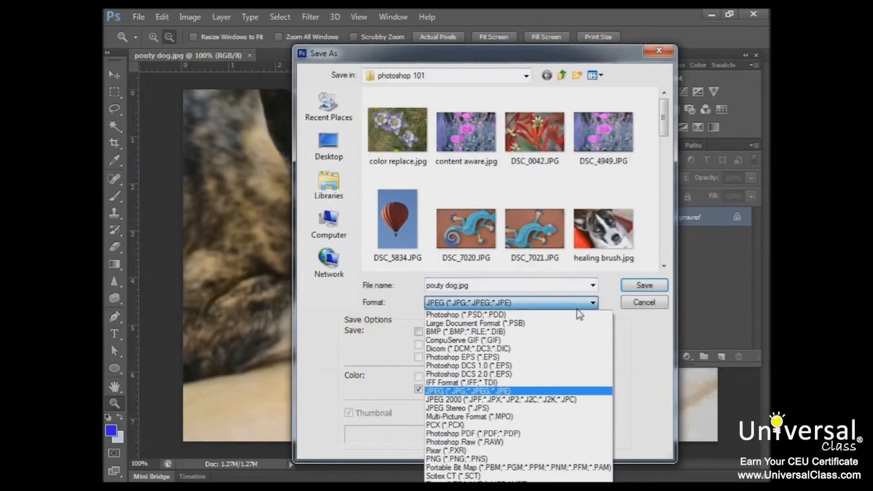
click(544, 334)
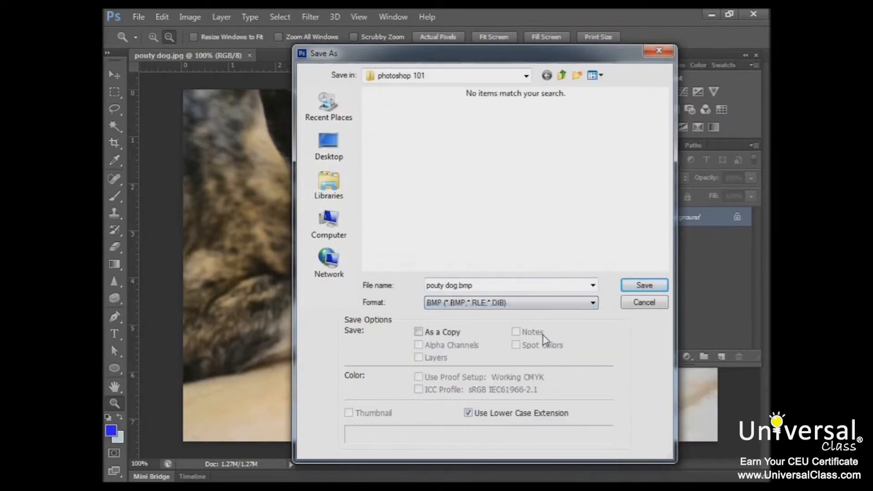
click(645, 287)
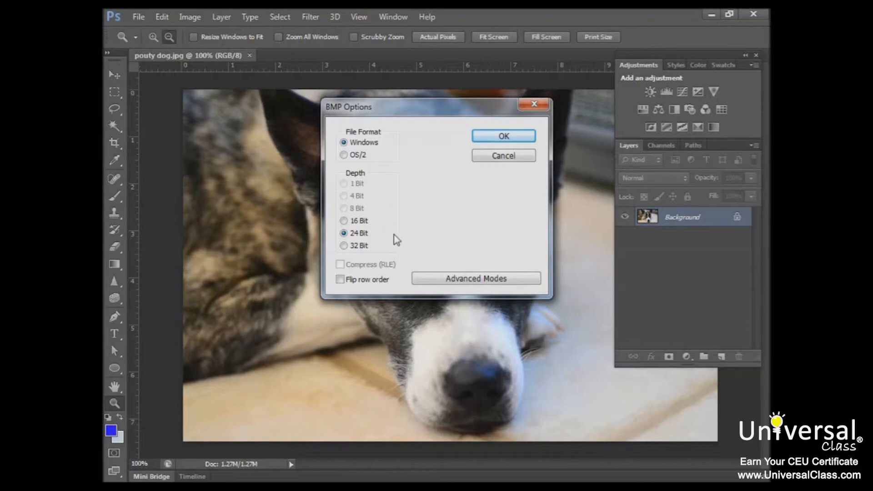
click(482, 156)
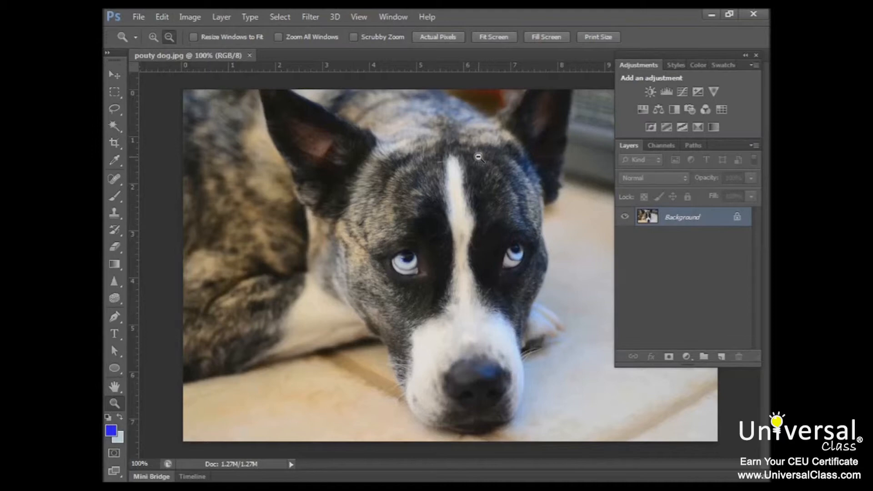
Review the file formats offered when saving the photo, and cancel the save
click(139, 16)
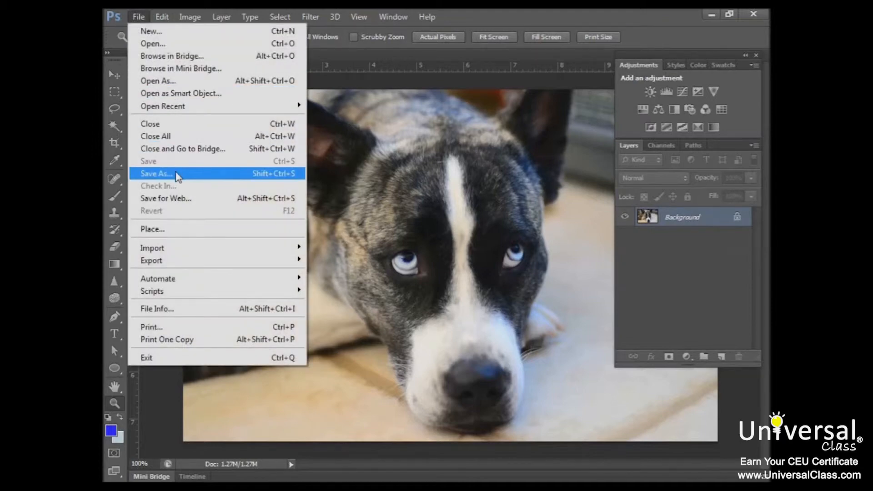
click(176, 175)
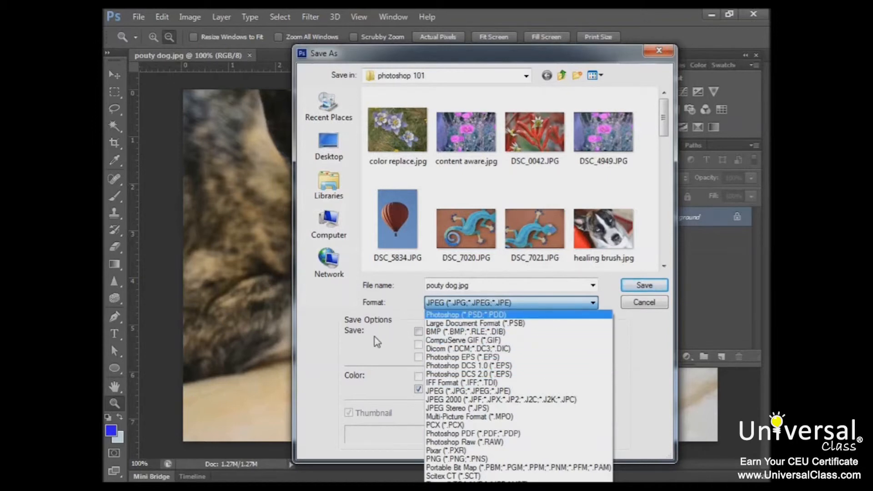
click(664, 306)
click(655, 303)
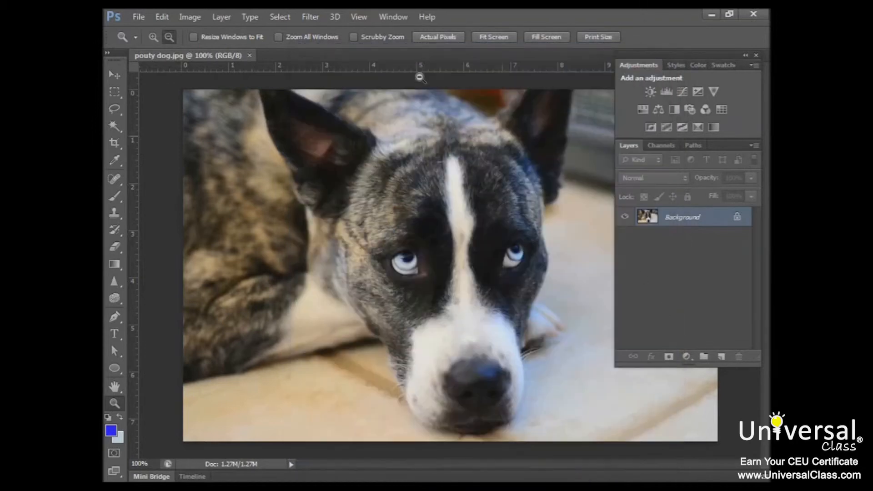
Convert the photo to Indexed Color mode and open the list of formats for saving it
click(199, 19)
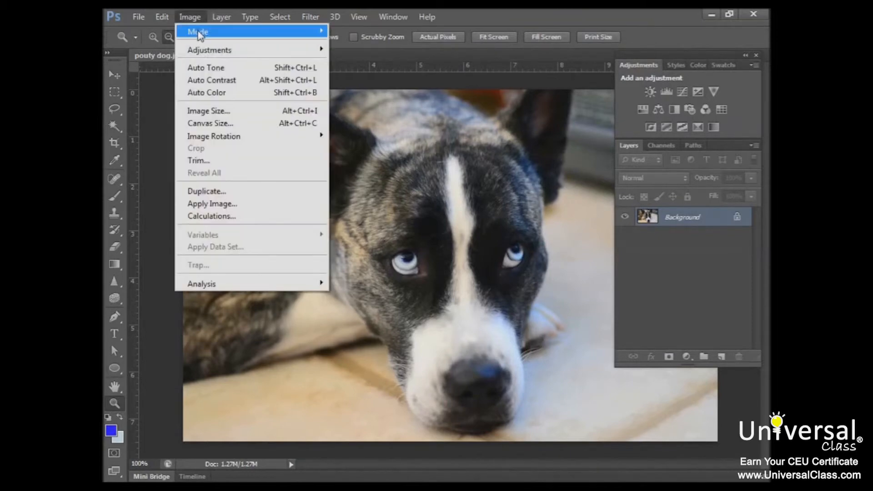
mouse_move(199, 33)
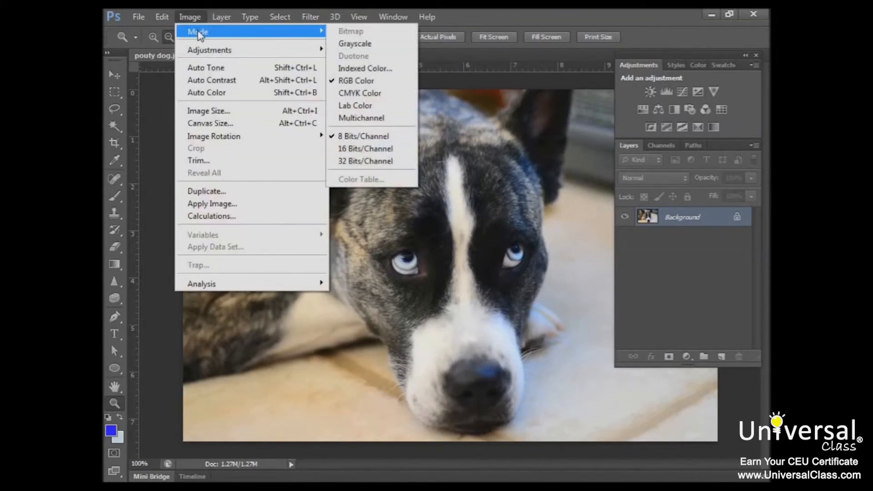
click(364, 68)
click(138, 17)
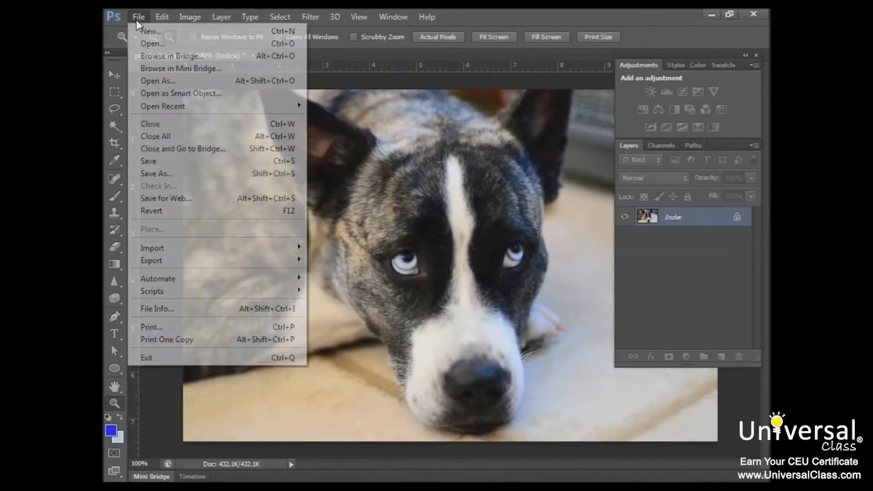
click(164, 173)
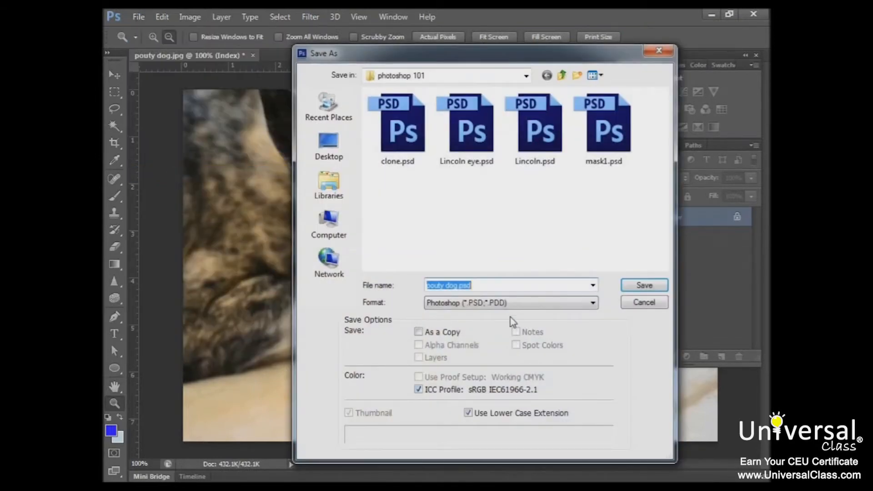
click(507, 302)
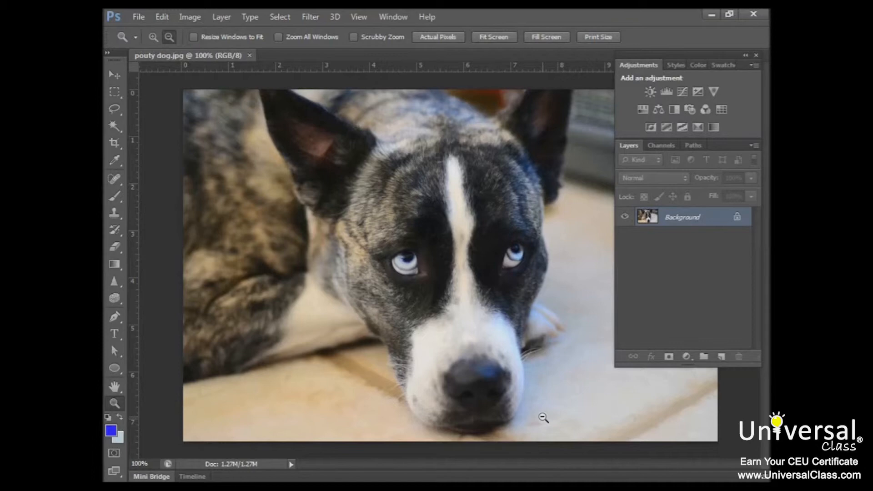
Choose Photoshop PDF as the save format with the name pouty dog.pdf and open the Adobe PDF settings
click(138, 16)
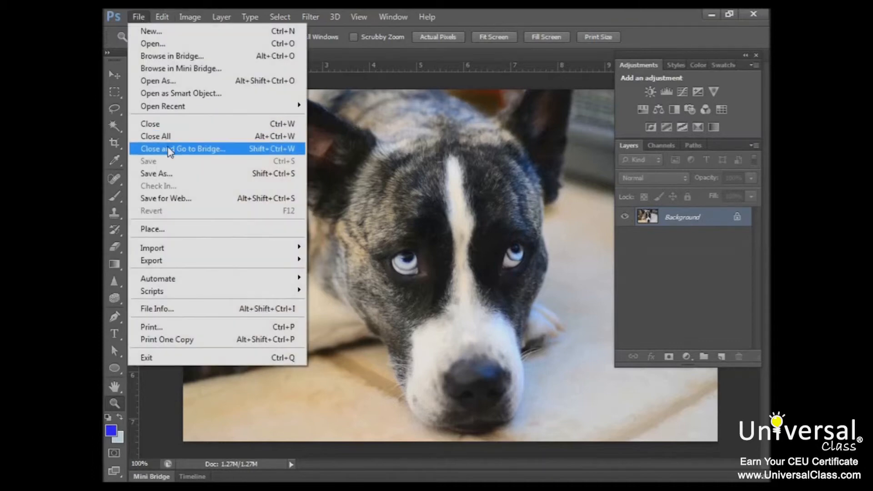
click(170, 173)
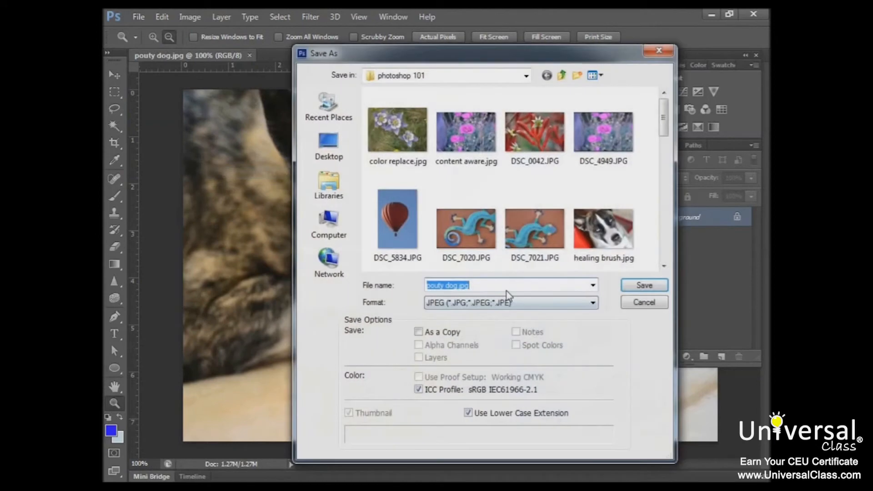
click(507, 302)
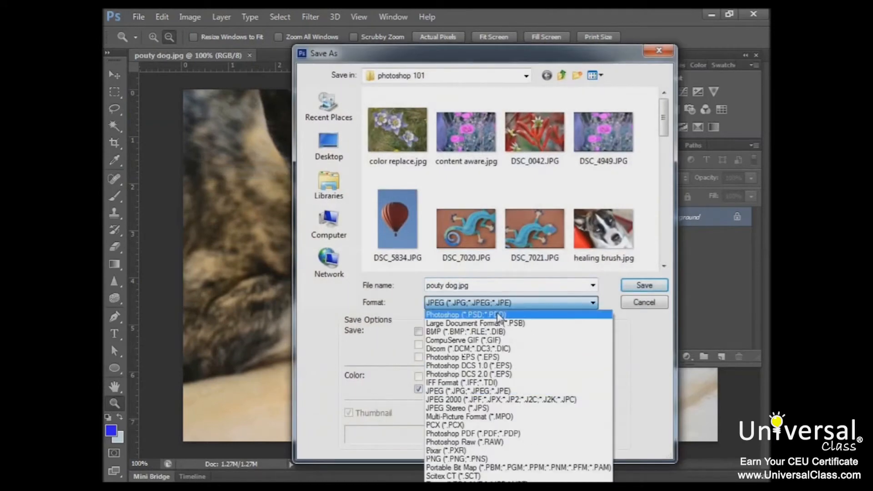
click(492, 434)
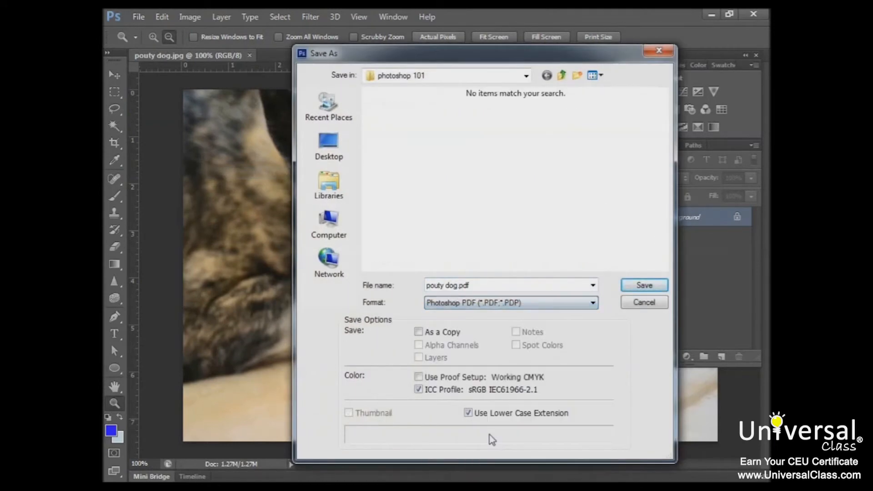
click(644, 286)
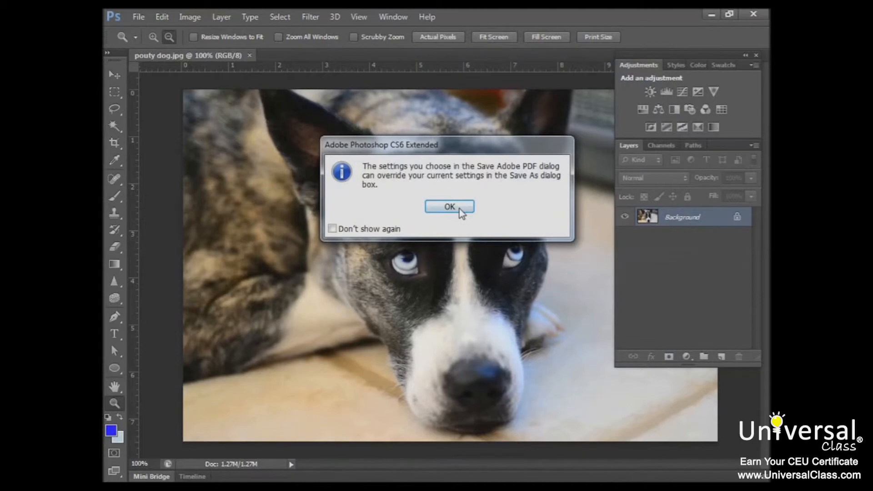
click(462, 208)
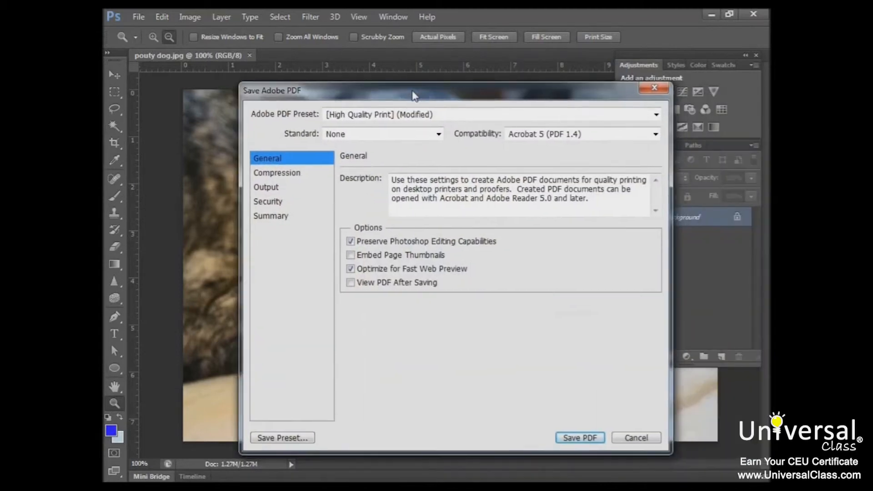
drag(414, 95, 411, 88)
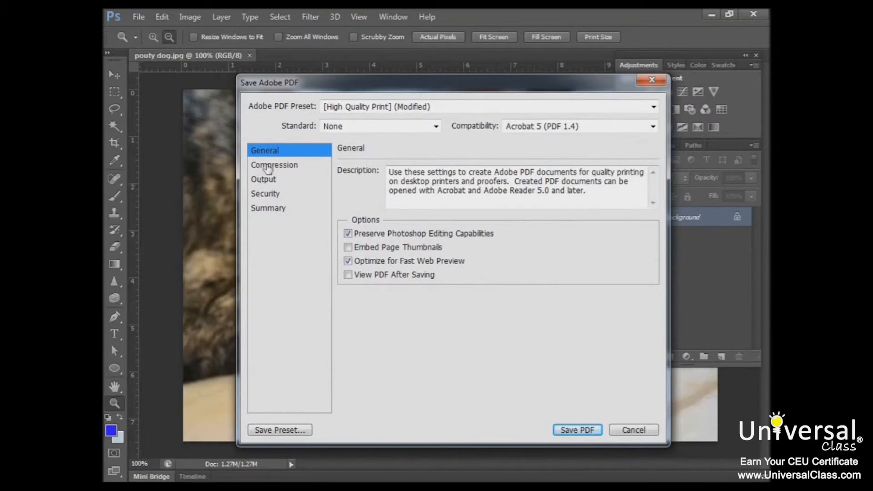
Review the Compression, Output, Security and Summary settings for the PDF, and cancel the save
click(266, 169)
click(269, 181)
click(268, 194)
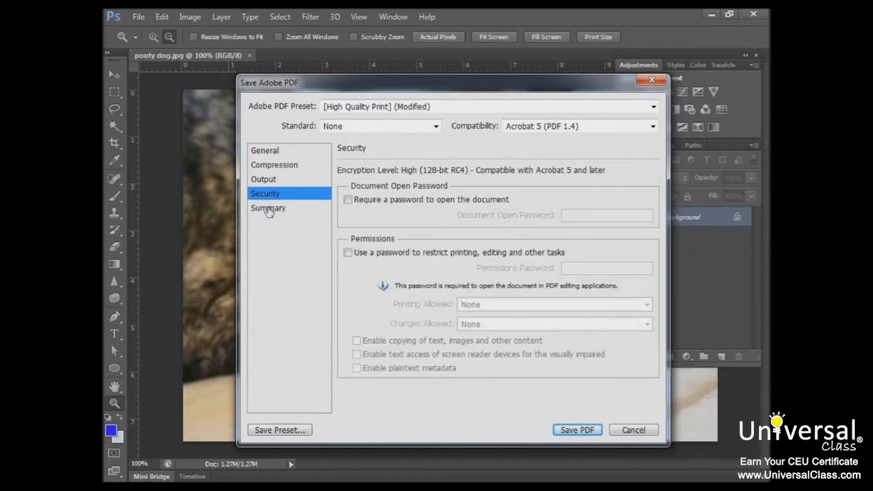
click(269, 210)
click(632, 429)
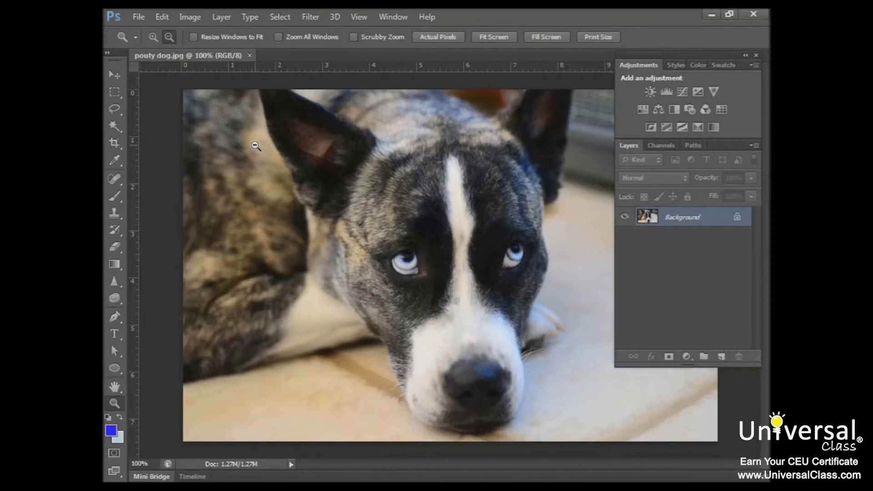
Open Save for Web for the dog photo and compare the Original, Optimized, 2-Up and 4-Up previews
click(138, 17)
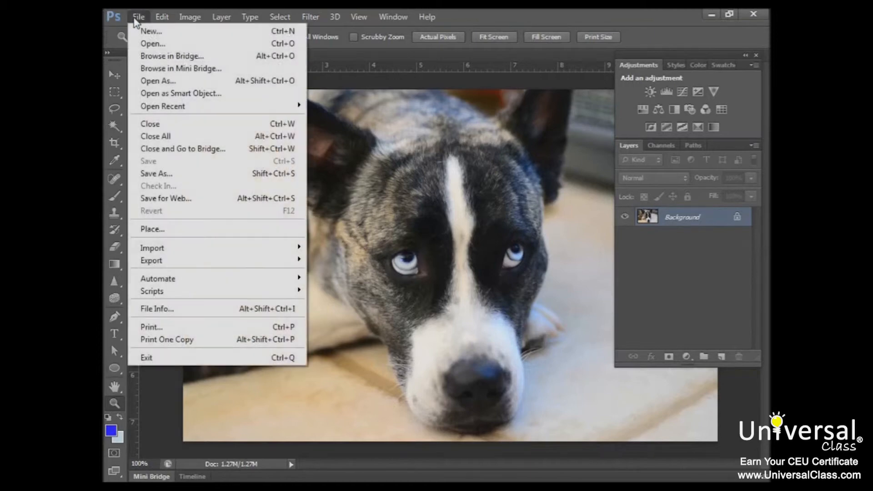
click(177, 199)
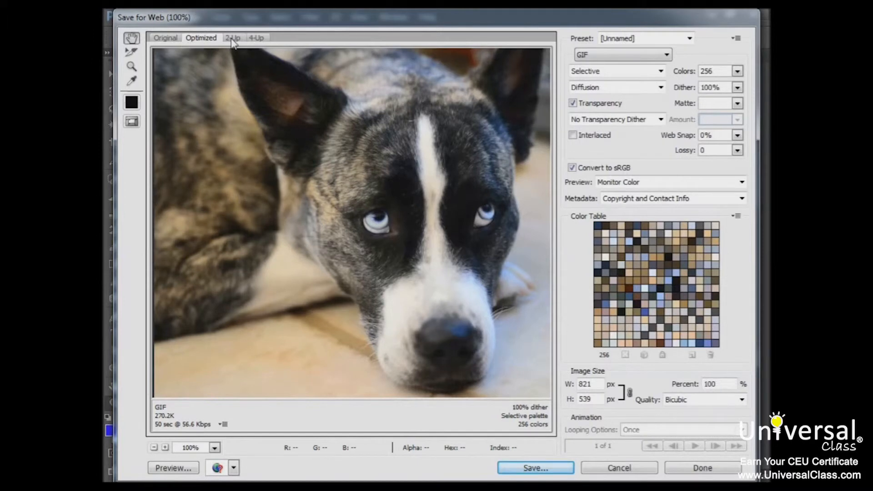
click(255, 37)
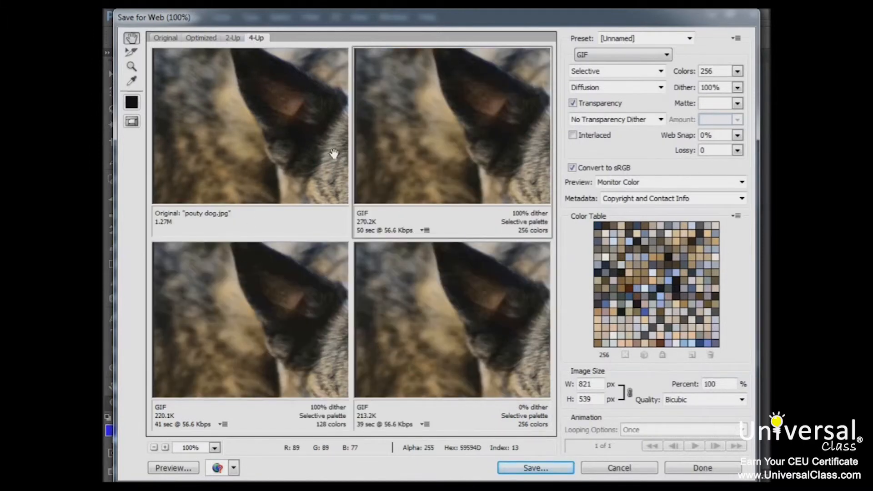
click(166, 40)
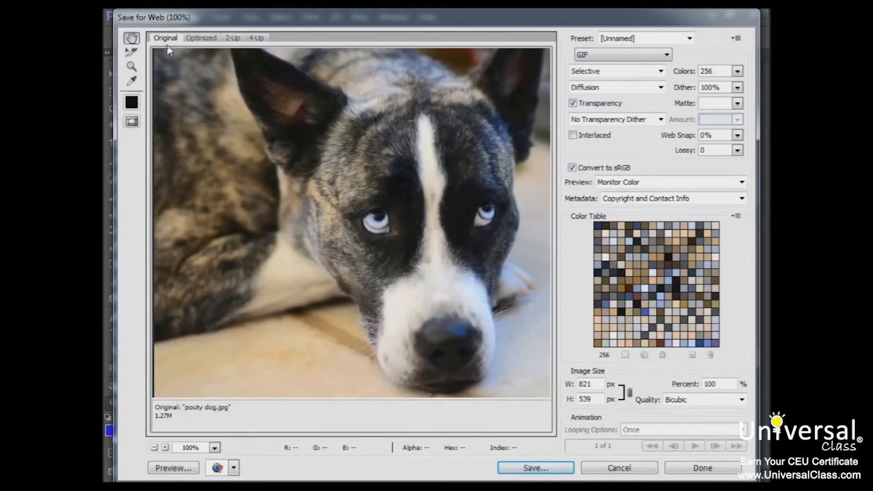
click(200, 40)
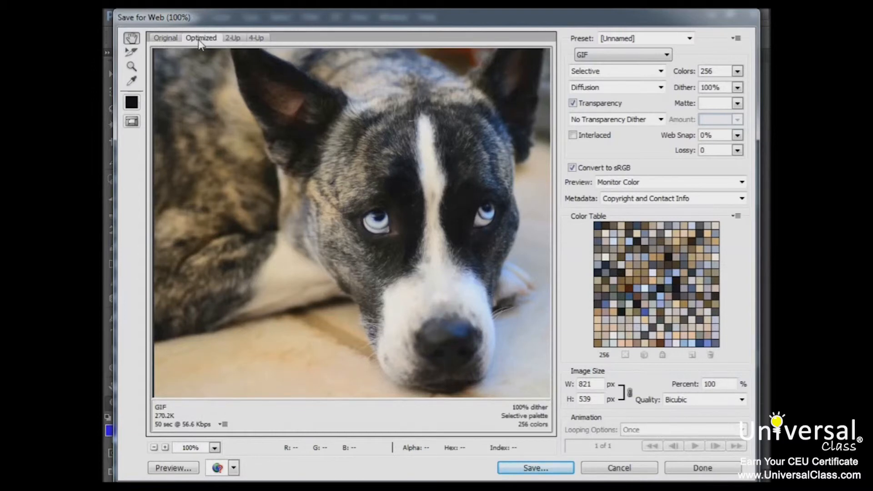
click(233, 38)
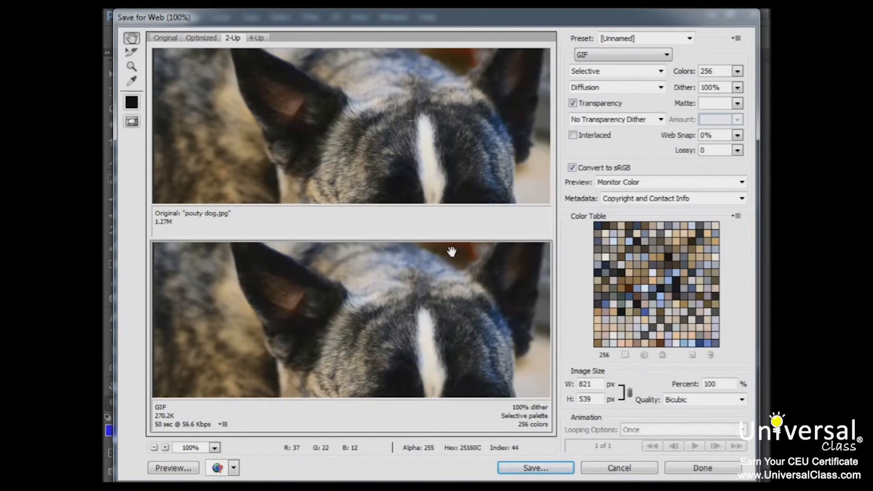
click(256, 38)
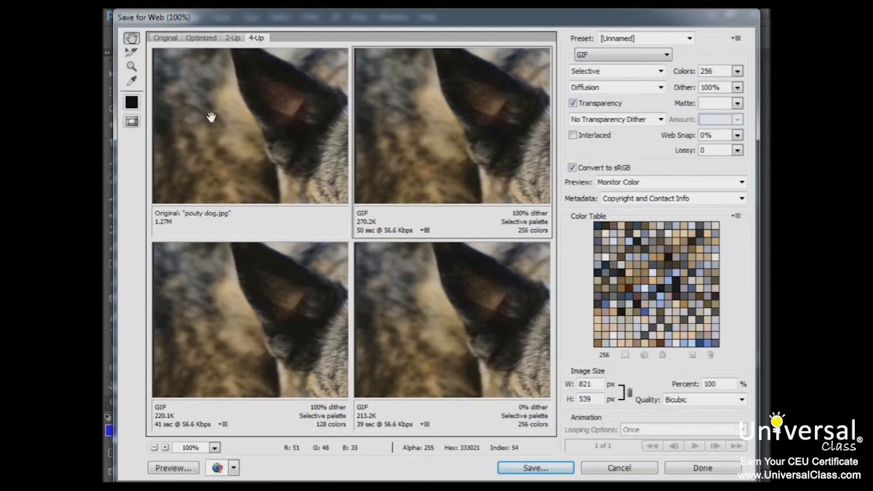
Inspect the dog's face up close in the four previews, and fit the whole image in view
drag(282, 149, 172, 80)
drag(325, 159, 267, 138)
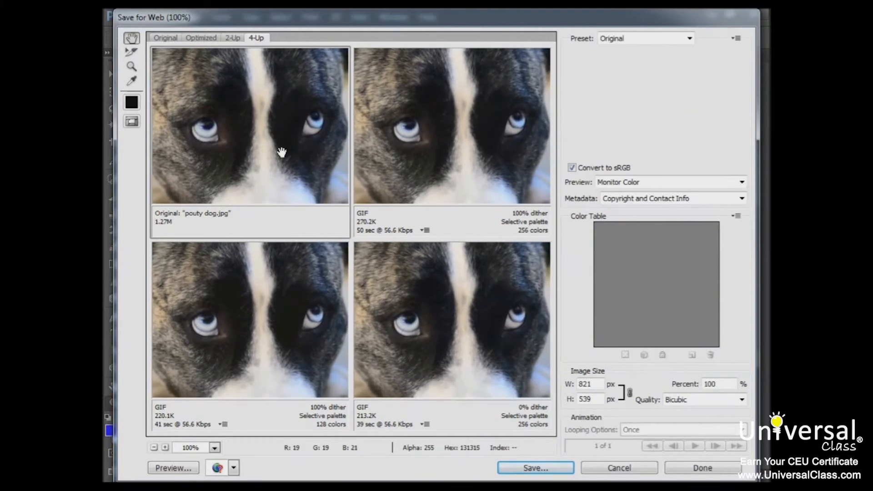
click(132, 67)
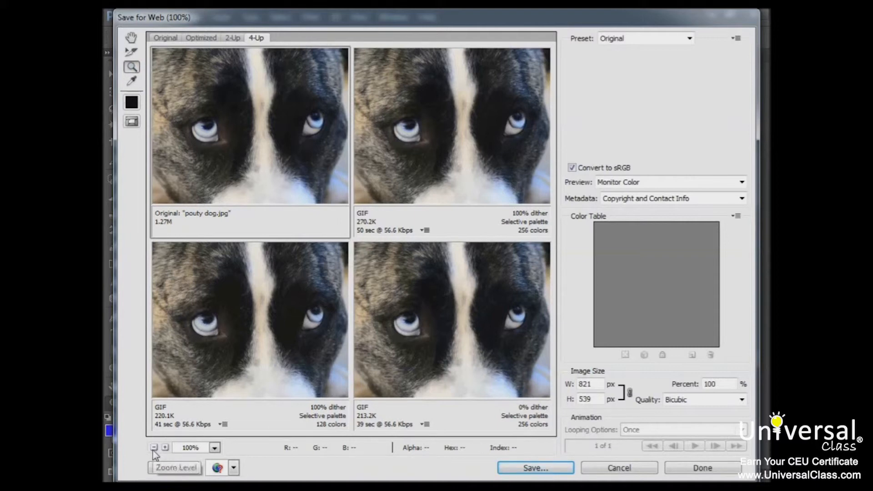
click(256, 172)
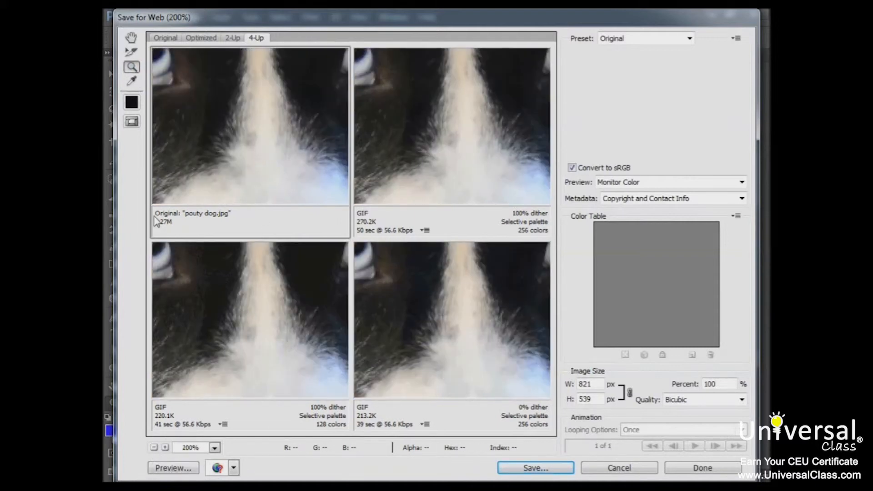
click(215, 448)
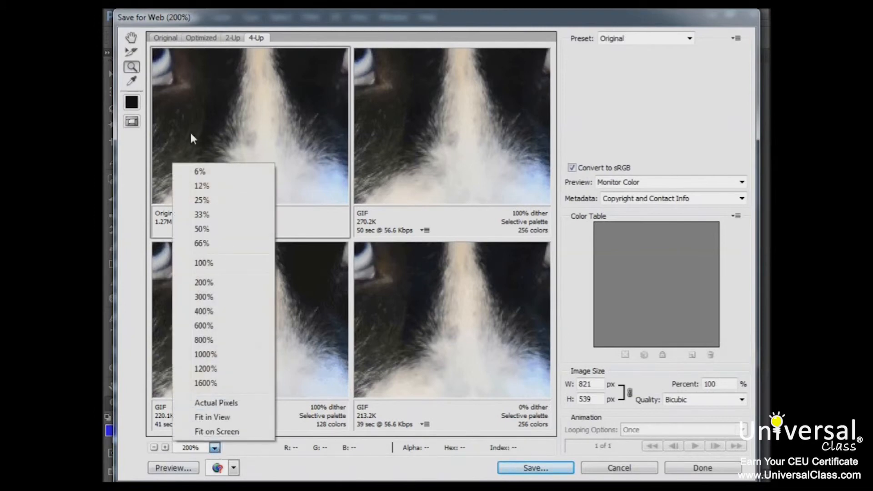
click(224, 421)
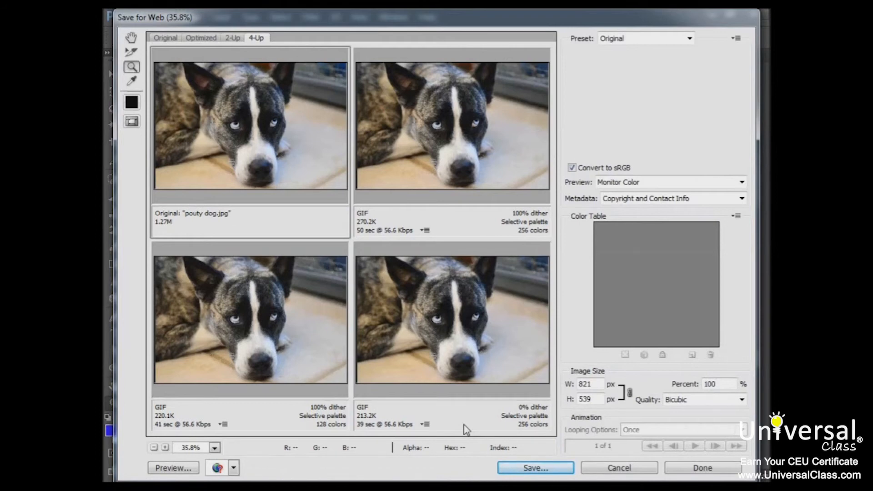
Scale the web image to 70 percent in the Image Size settings, and cancel Save for Web
drag(714, 383, 700, 387)
text(70)
click(594, 399)
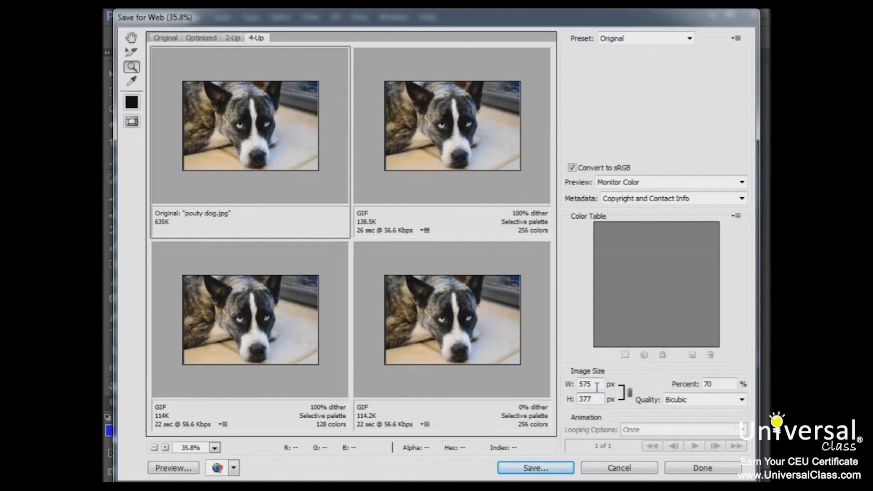
key(Tab)
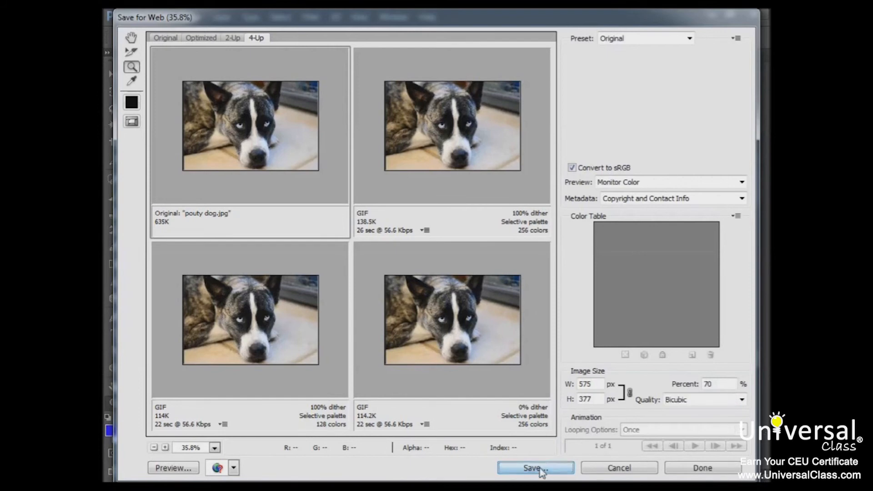
click(629, 469)
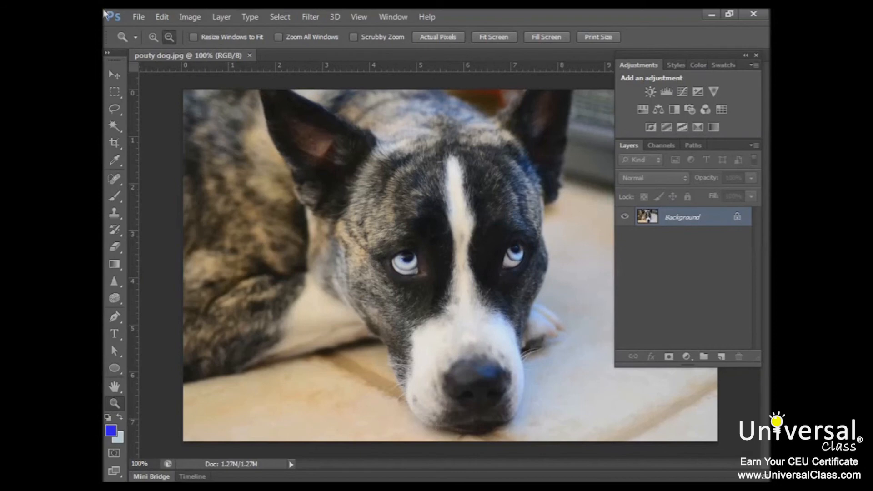
Open the photo's print setup, view the Canon MP990 series printer properties, and close them without changes
click(140, 18)
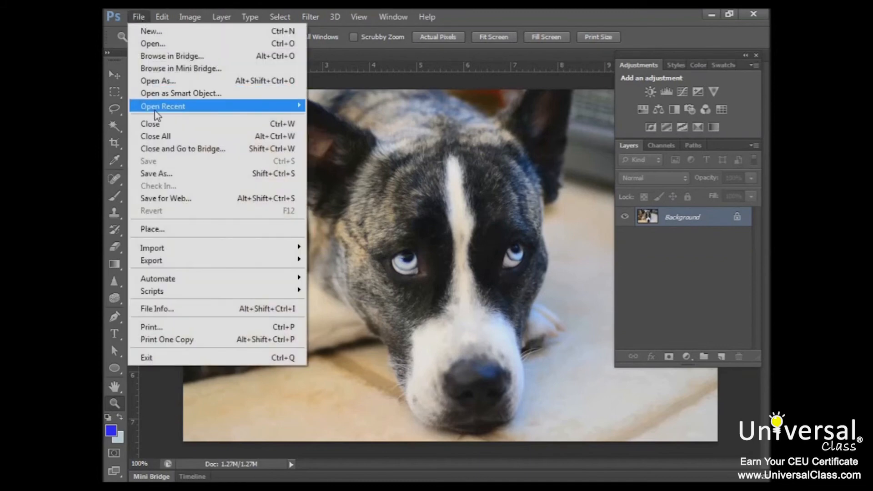
click(171, 327)
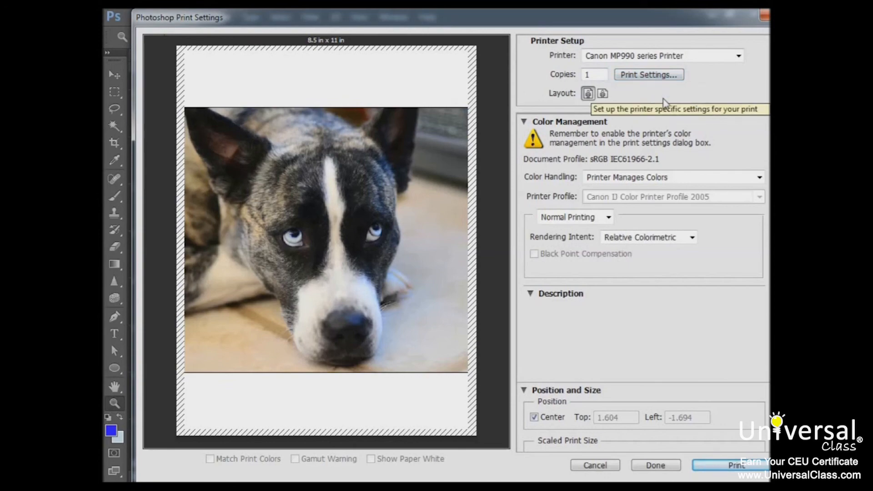
click(658, 76)
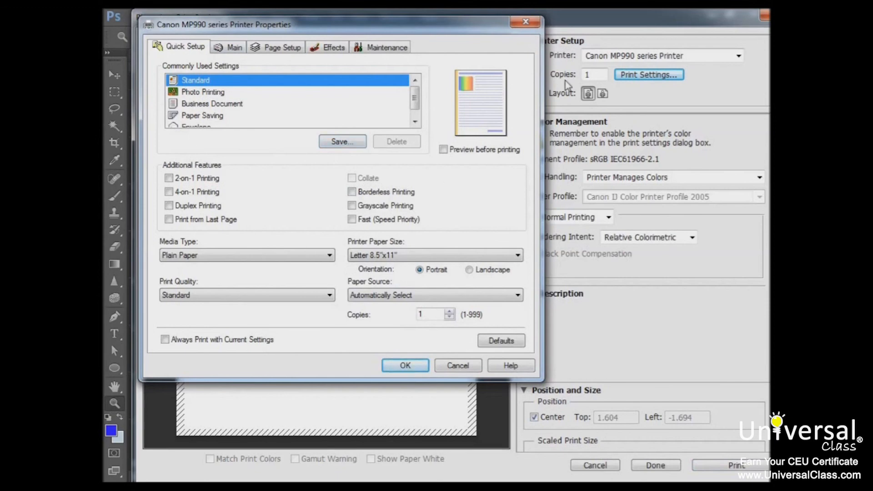
click(526, 22)
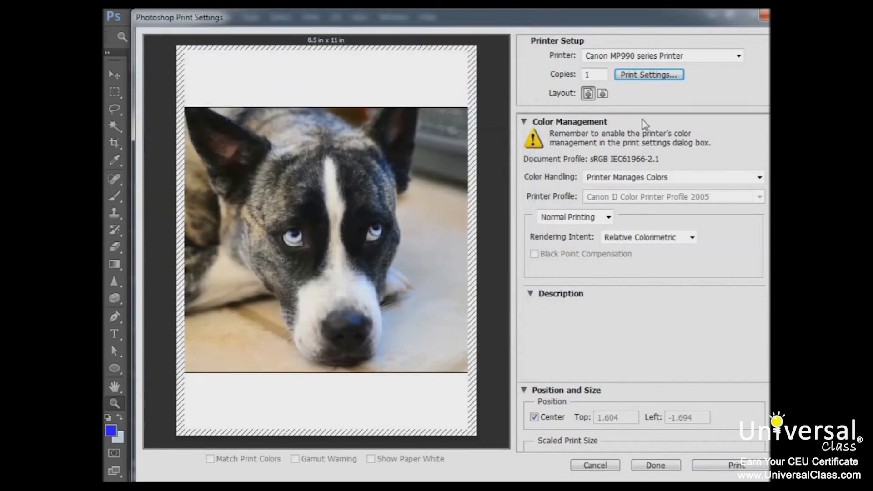